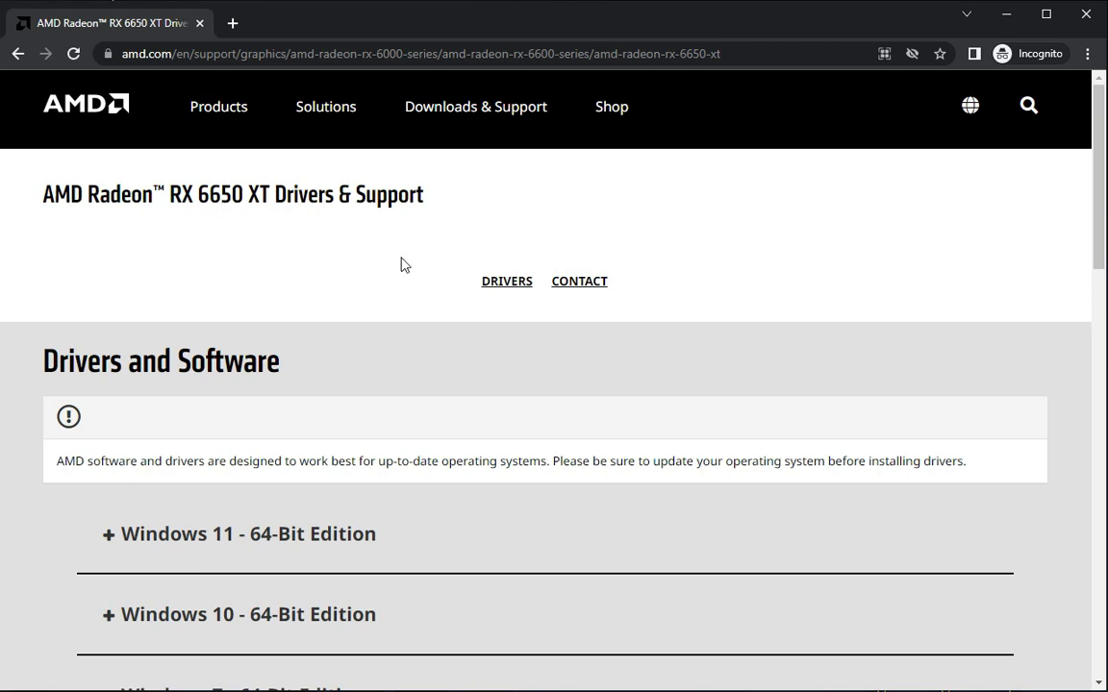
{"action": "scroll", "coordinate": [440, 333], "scroll_direction": "down", "scroll_amount": 3}
{"action": "scroll", "coordinate": [440, 334], "scroll_direction": "up", "scroll_amount": 3}
Step: Expand the Windows 7, Windows 10 and Windows 11 64-bit driver listings
{"action": "left_click", "coordinate": [303, 55]}
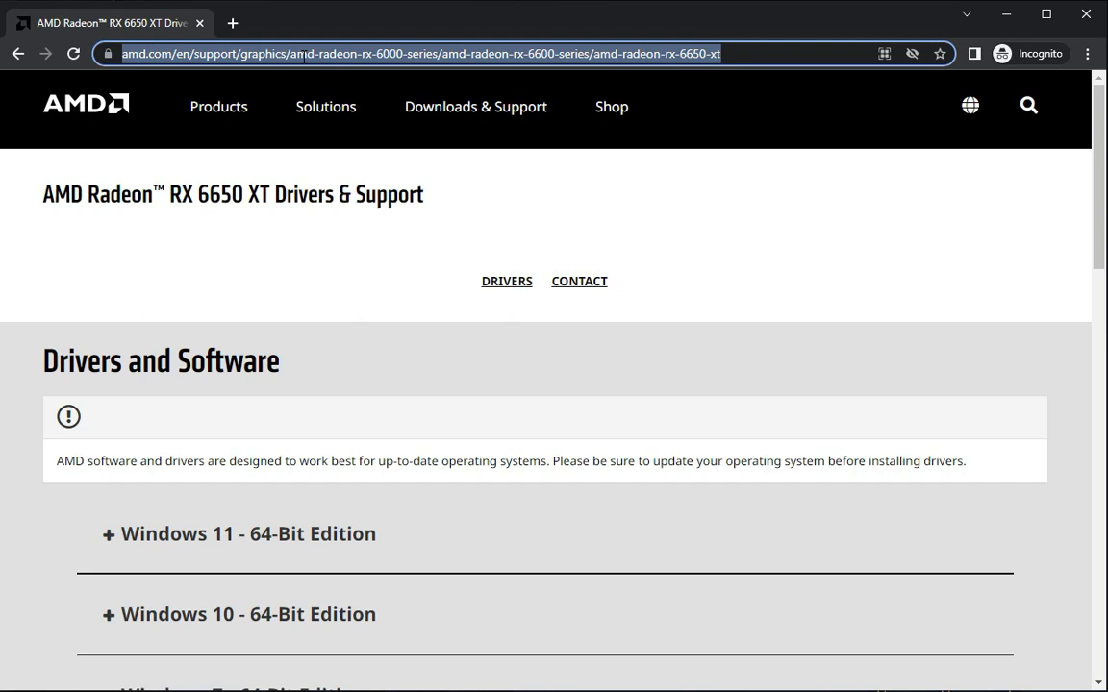
{"action": "scroll", "coordinate": [339, 464], "scroll_direction": "down", "scroll_amount": 3}
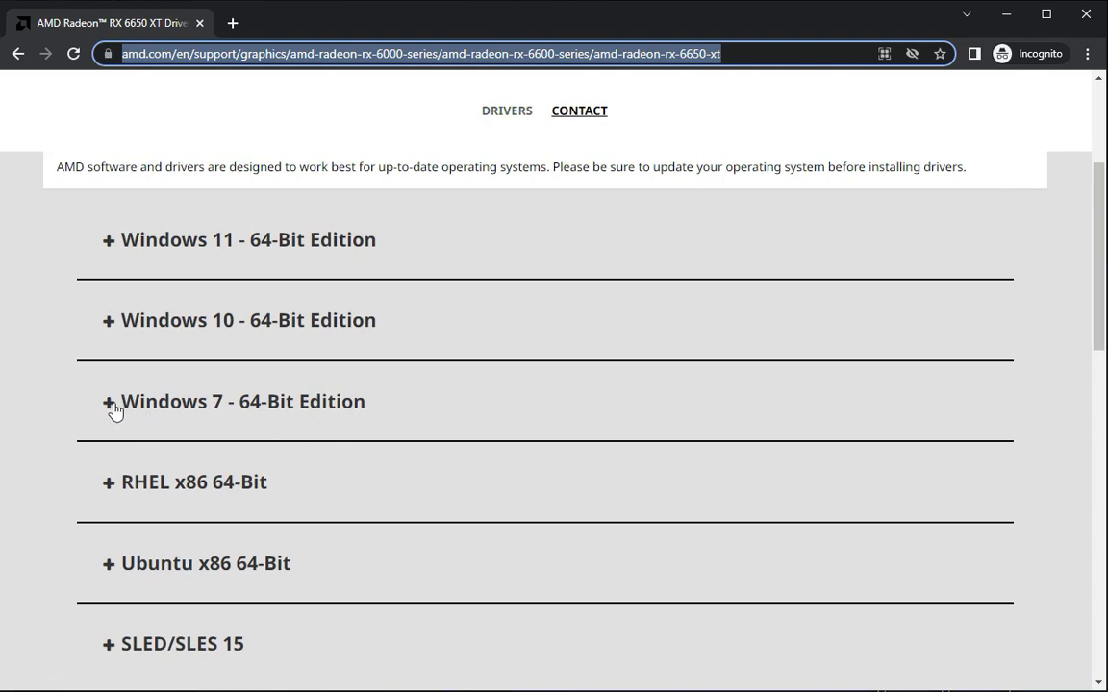
{"action": "left_click", "coordinate": [114, 411]}
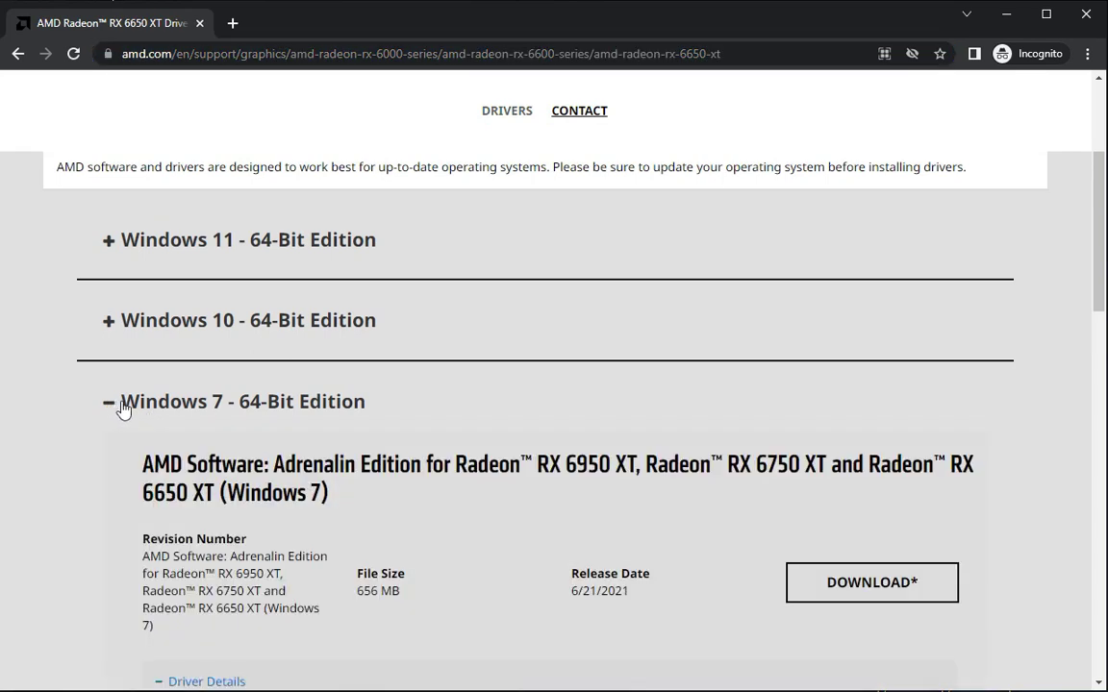
{"action": "left_click", "coordinate": [108, 320]}
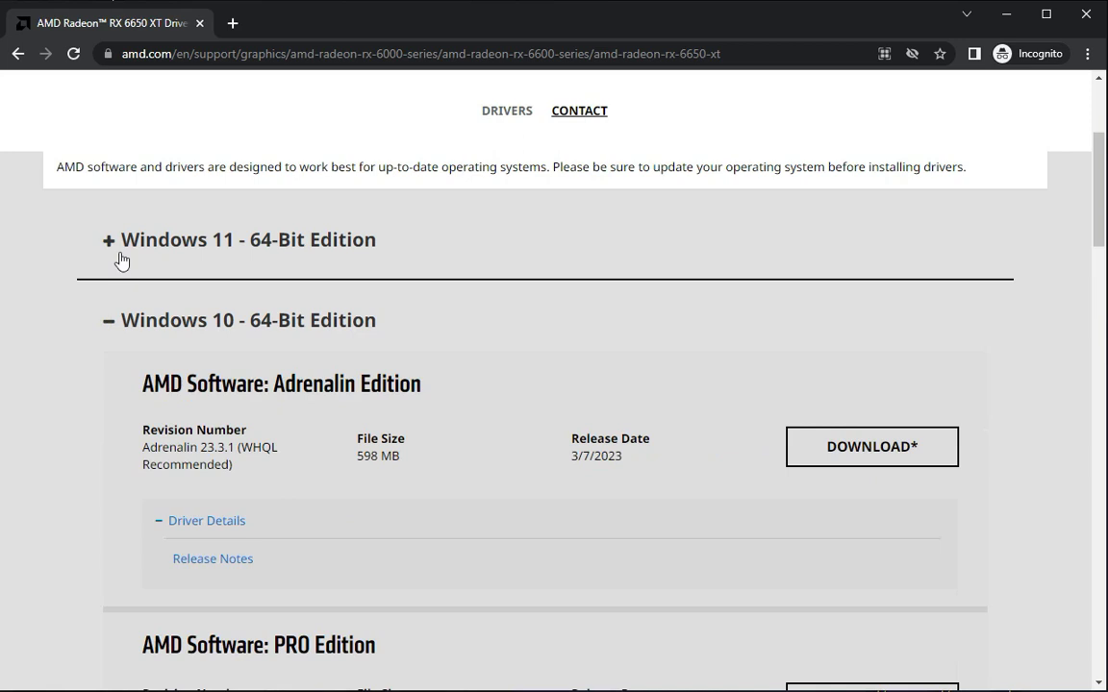
{"action": "left_click", "coordinate": [118, 258]}
{"action": "scroll", "coordinate": [407, 473], "scroll_direction": "down", "scroll_amount": 5}
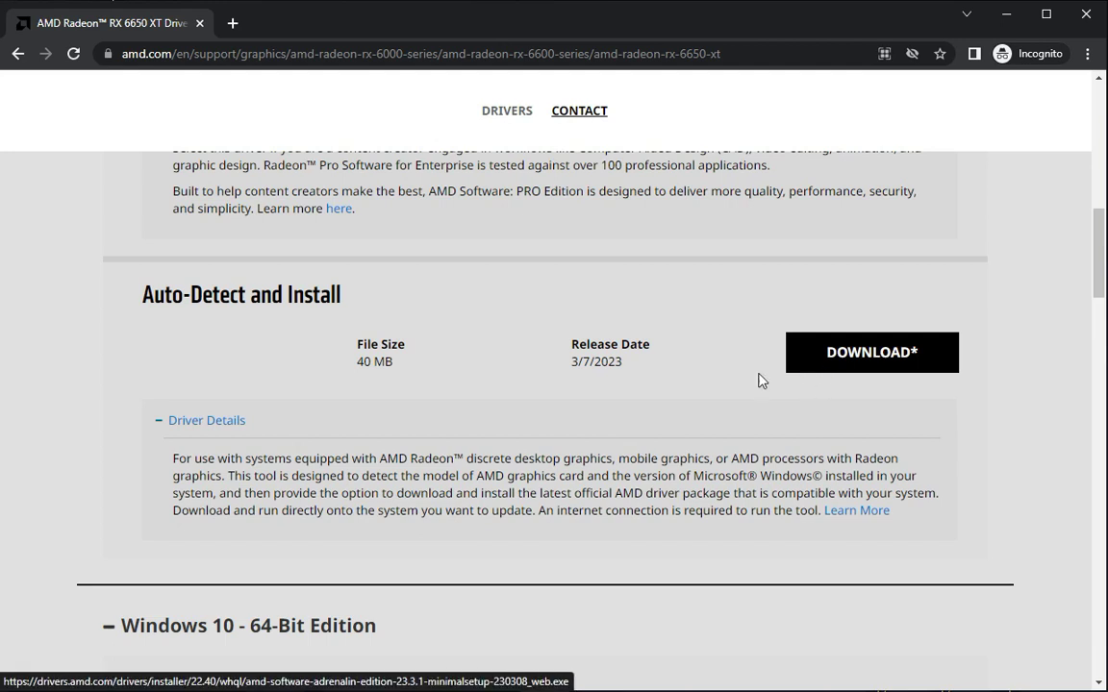
{"action": "scroll", "coordinate": [174, 553], "scroll_direction": "down", "scroll_amount": 3}
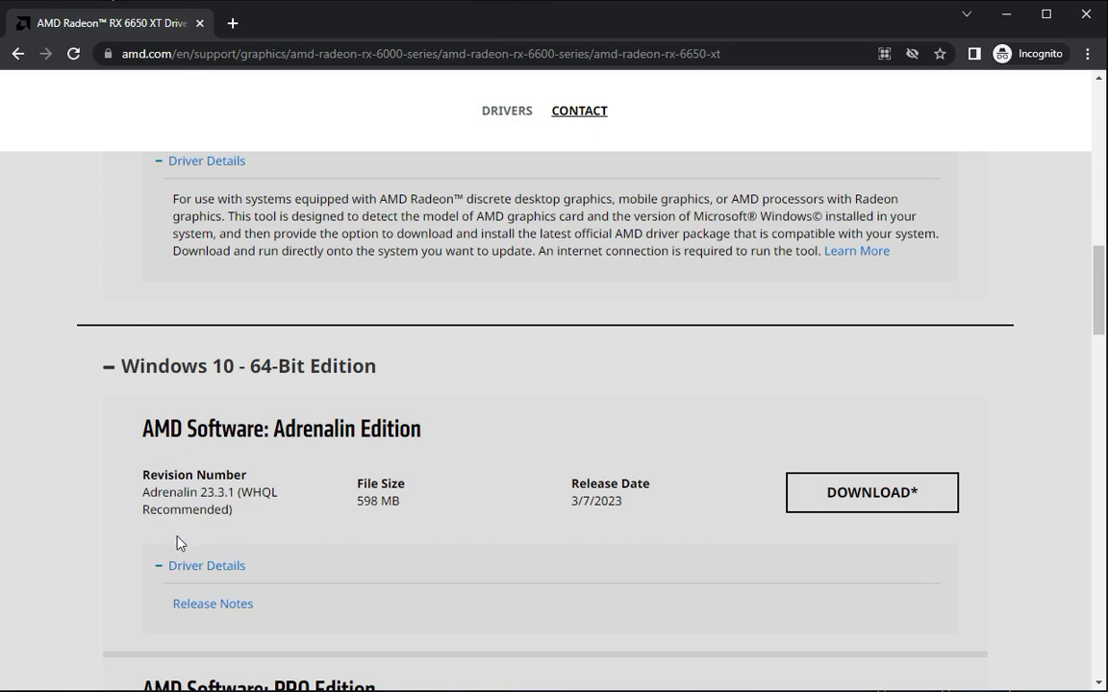
{"action": "scroll", "coordinate": [176, 547], "scroll_direction": "down", "scroll_amount": 3}
{"action": "scroll", "coordinate": [178, 538], "scroll_direction": "down", "scroll_amount": 3}
{"action": "scroll", "coordinate": [179, 534], "scroll_direction": "down", "scroll_amount": 4}
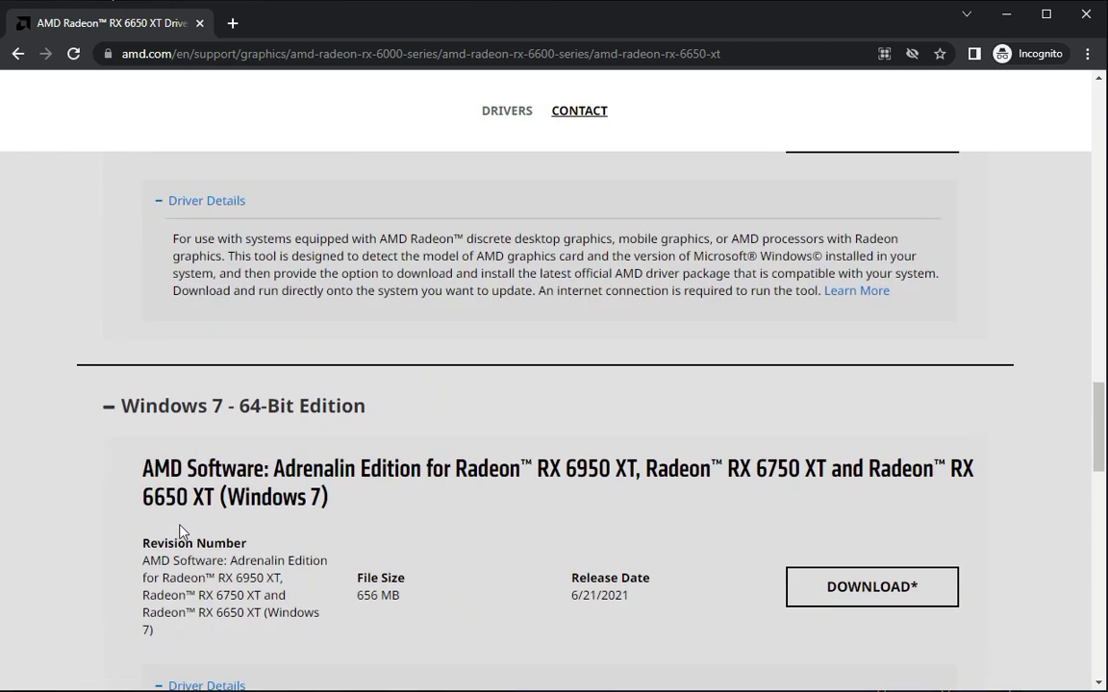
{"action": "scroll", "coordinate": [180, 530], "scroll_direction": "down", "scroll_amount": 3}
{"action": "scroll", "coordinate": [180, 530], "scroll_direction": "up", "scroll_amount": 4}
Step: Collapse Windows 7, briefly open and close Ubuntu x86 64-bit, then collapse Windows 10
{"action": "left_click", "coordinate": [112, 496]}
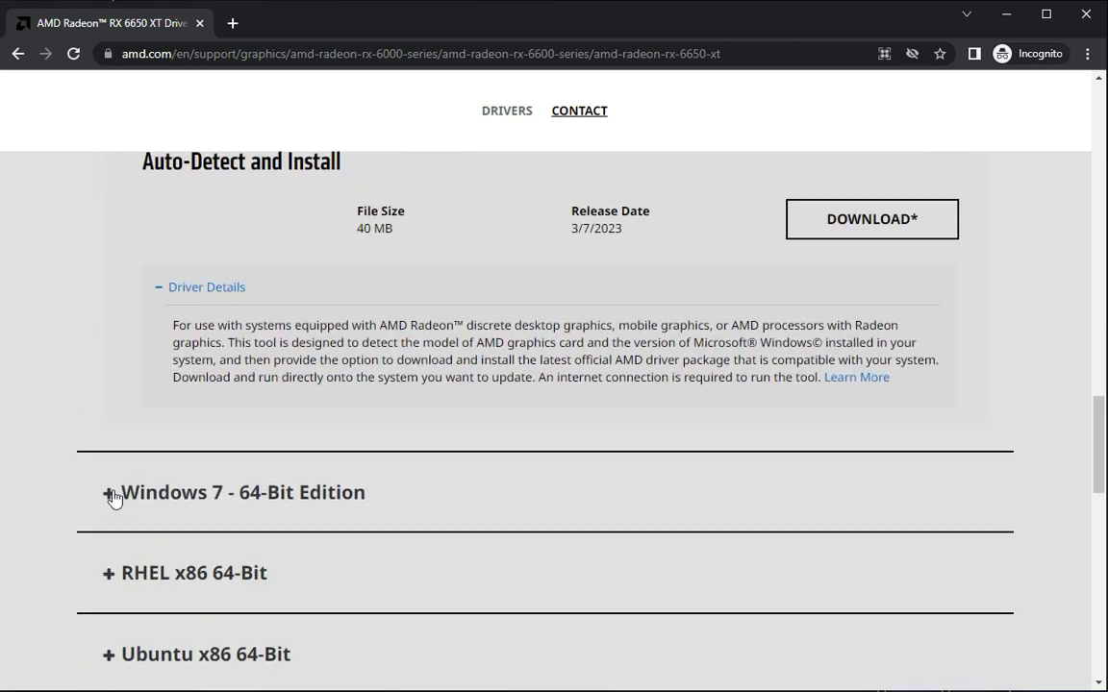
{"action": "scroll", "coordinate": [112, 502], "scroll_direction": "down", "scroll_amount": 1}
{"action": "scroll", "coordinate": [114, 492], "scroll_direction": "down", "scroll_amount": 3}
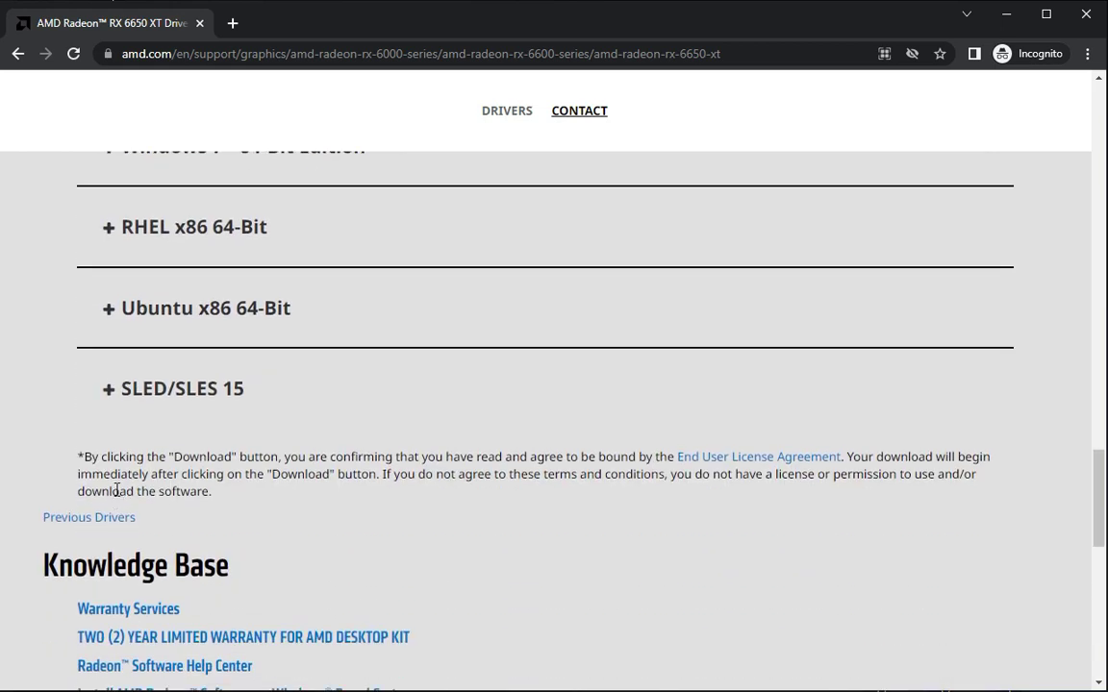
{"action": "left_click", "coordinate": [106, 308]}
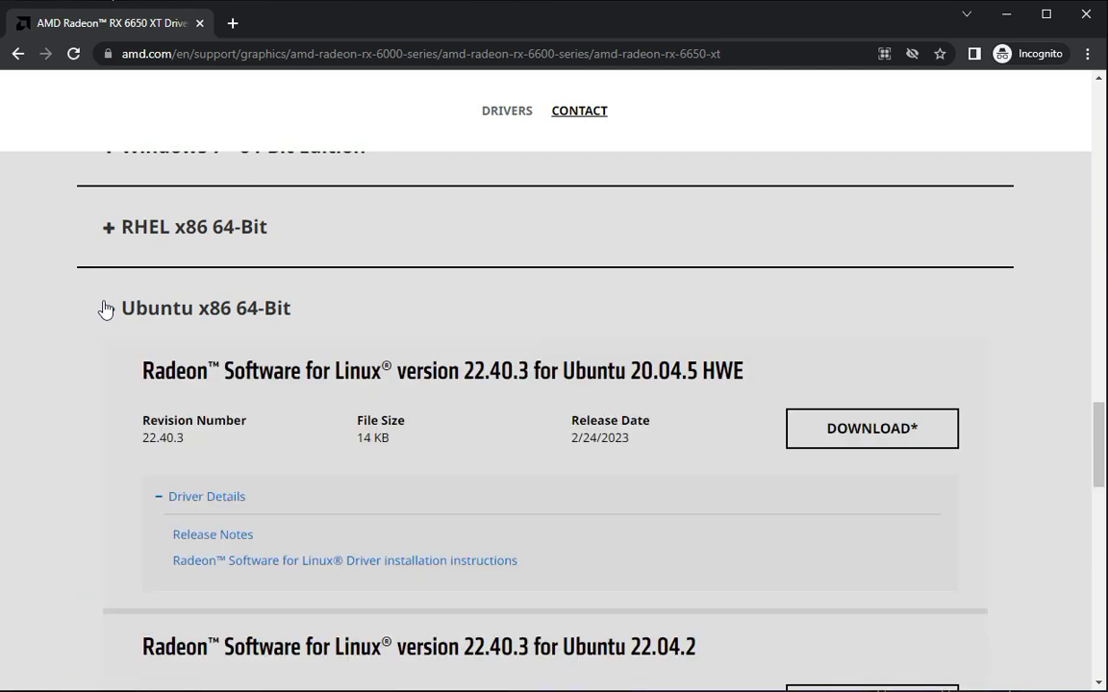
{"action": "left_click", "coordinate": [106, 308]}
{"action": "scroll", "coordinate": [106, 308], "scroll_direction": "up", "scroll_amount": 3}
{"action": "scroll", "coordinate": [105, 307], "scroll_direction": "up", "scroll_amount": 3}
{"action": "scroll", "coordinate": [106, 309], "scroll_direction": "up", "scroll_amount": 5}
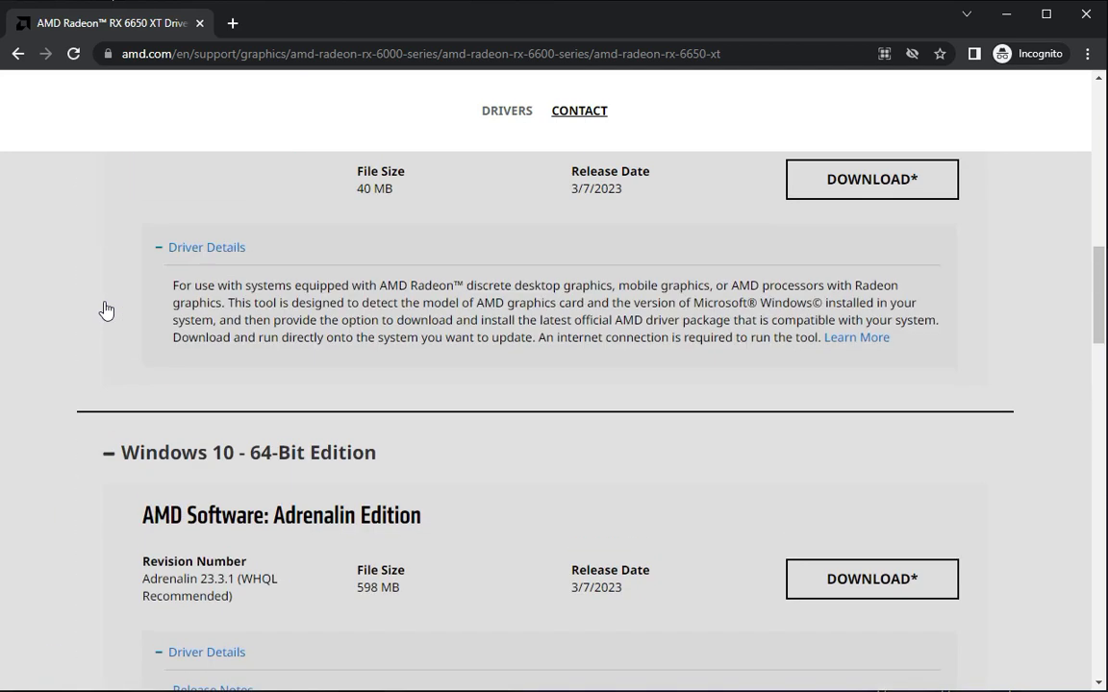
{"action": "left_click", "coordinate": [106, 459]}
{"action": "scroll", "coordinate": [108, 465], "scroll_direction": "up", "scroll_amount": 3}
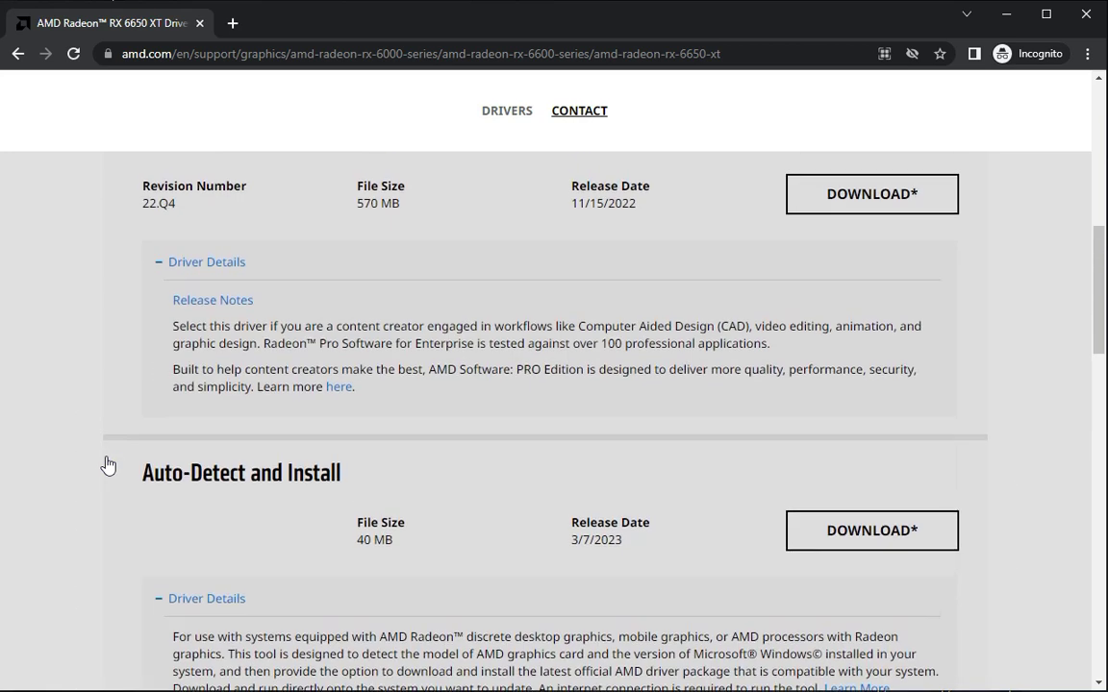
{"action": "scroll", "coordinate": [105, 465], "scroll_direction": "up", "scroll_amount": 5}
{"action": "scroll", "coordinate": [104, 465], "scroll_direction": "up", "scroll_amount": 4}
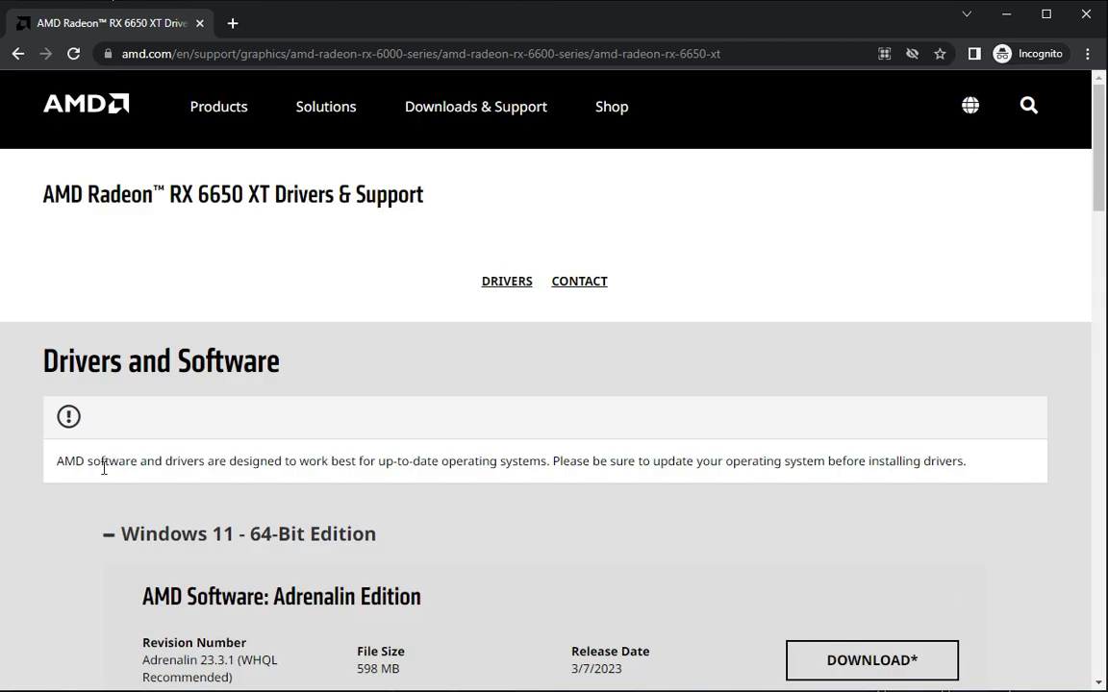
Step: Re-expand the Windows 11 64-bit listing to show Adrenalin 23.3.1 (598 MB) and its release date
{"action": "left_click", "coordinate": [107, 538]}
{"action": "scroll", "coordinate": [361, 546], "scroll_direction": "down", "scroll_amount": 2}
{"action": "scroll", "coordinate": [361, 546], "scroll_direction": "down", "scroll_amount": 2}
{"action": "scroll", "coordinate": [364, 545], "scroll_direction": "up", "scroll_amount": 3}
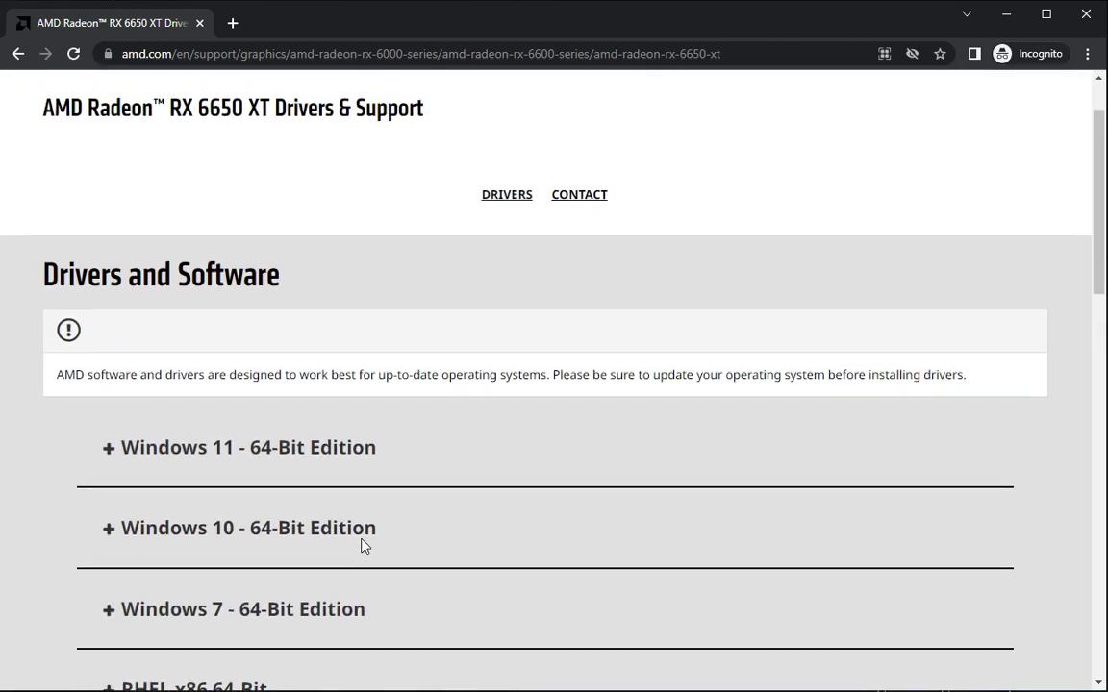
{"action": "left_click", "coordinate": [107, 448]}
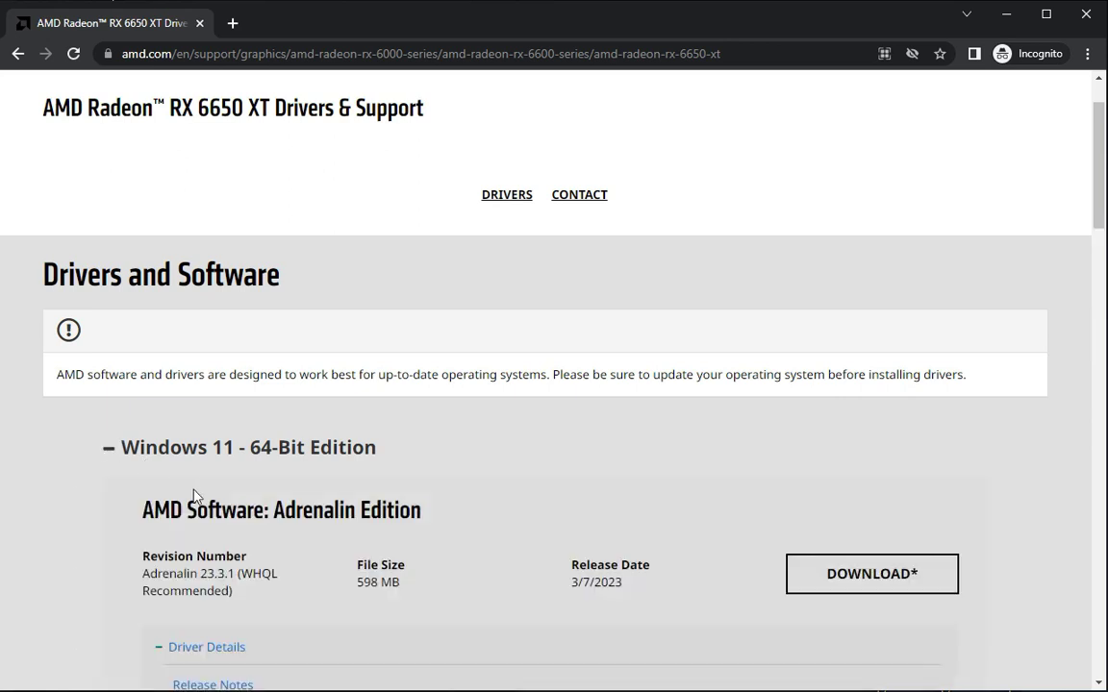
{"action": "scroll", "coordinate": [798, 541], "scroll_direction": "down", "scroll_amount": 2}
{"action": "scroll", "coordinate": [798, 538], "scroll_direction": "down", "scroll_amount": 1}
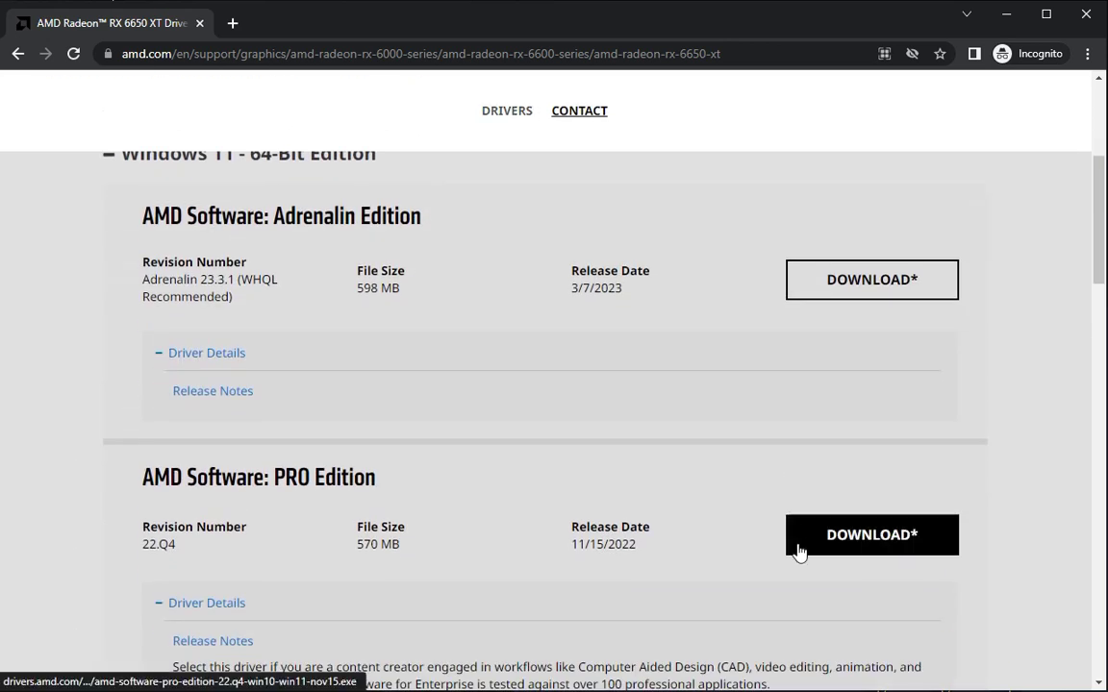
{"action": "scroll", "coordinate": [817, 566], "scroll_direction": "down", "scroll_amount": 3}
{"action": "scroll", "coordinate": [817, 562], "scroll_direction": "down", "scroll_amount": 3}
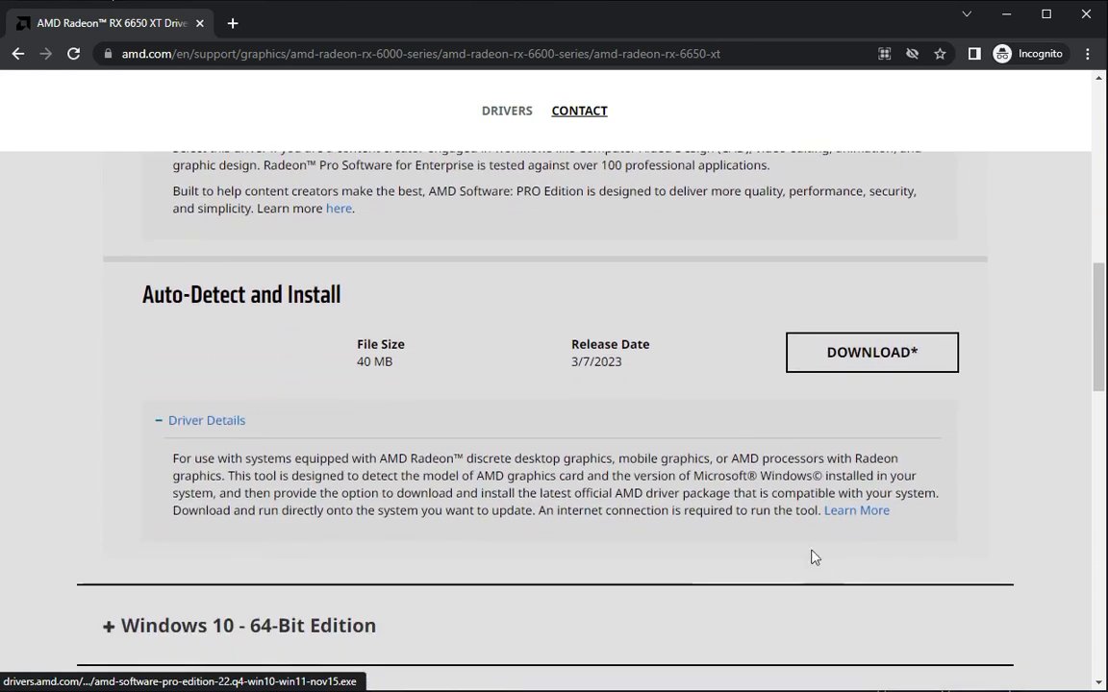
{"action": "scroll", "coordinate": [321, 334], "scroll_direction": "up", "scroll_amount": 1}
{"action": "scroll", "coordinate": [317, 327], "scroll_direction": "up", "scroll_amount": 2}
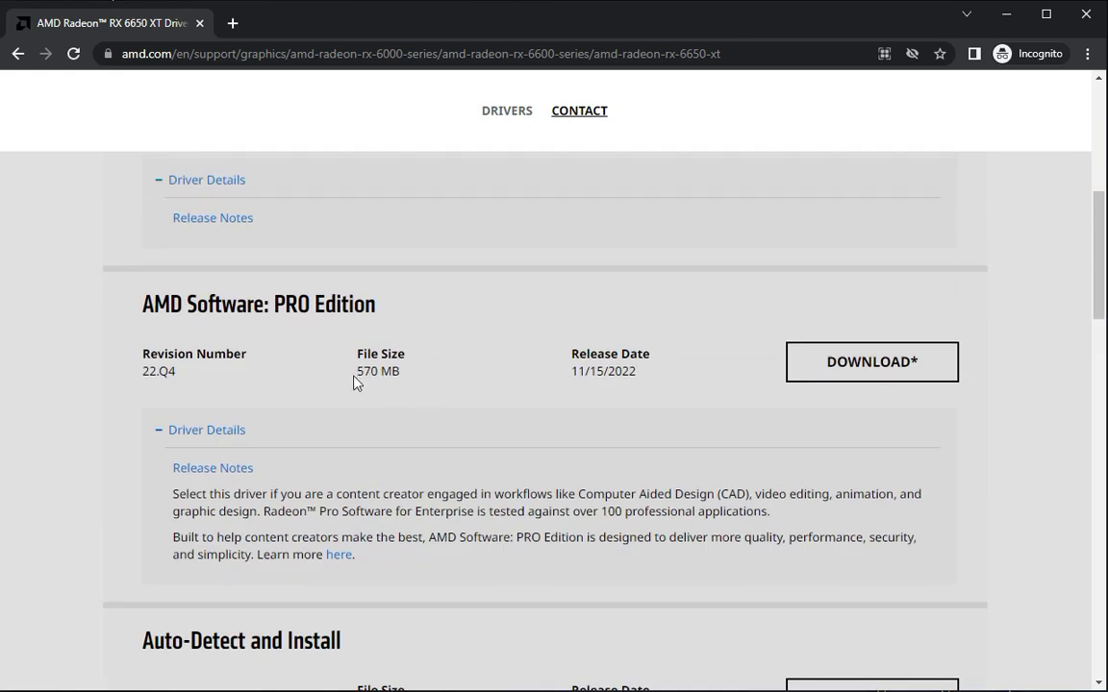
{"action": "left_click_drag", "start_coordinate": [355, 383], "coordinate": [403, 389]}
{"action": "scroll", "coordinate": [440, 389], "scroll_direction": "up", "scroll_amount": 3}
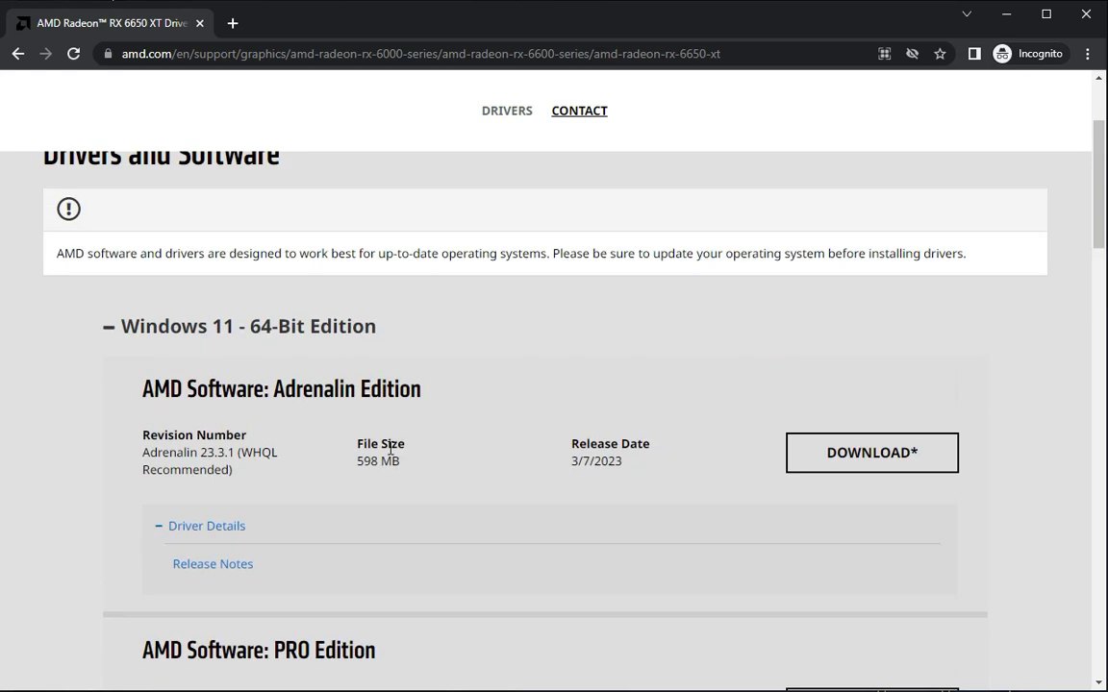
{"action": "scroll", "coordinate": [348, 470], "scroll_direction": "down", "scroll_amount": 2}
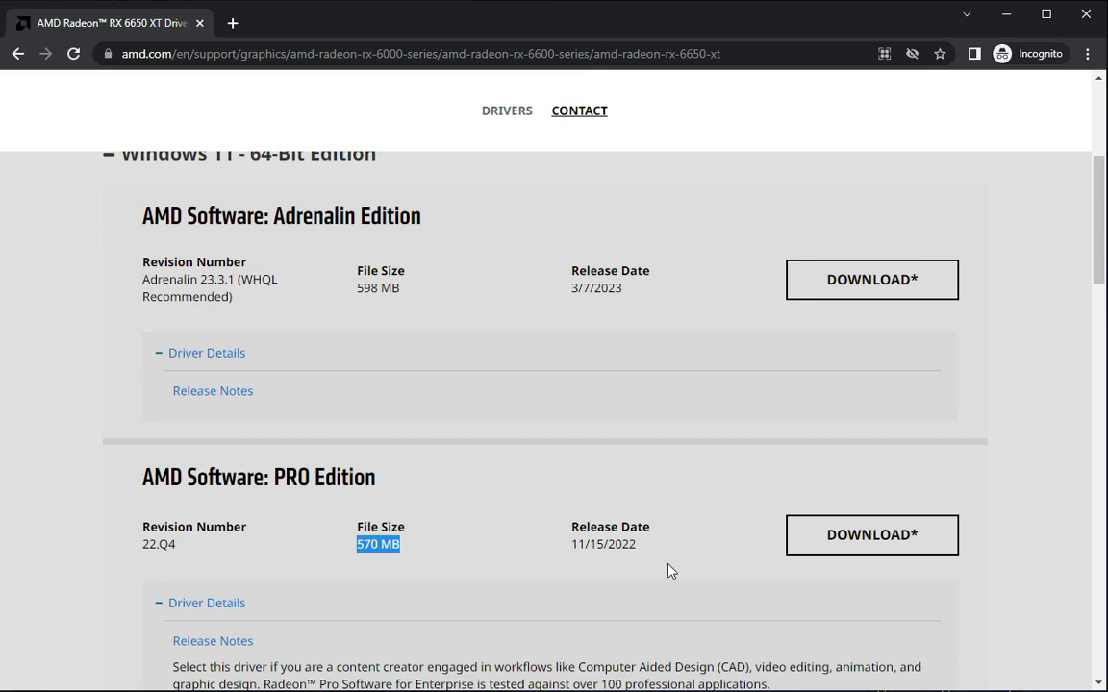
{"action": "mouse_move", "coordinate": [594, 289]}
{"action": "left_mouse_down"}
{"action": "mouse_move", "coordinate": [632, 303]}
{"action": "mouse_move", "coordinate": [578, 290]}
{"action": "left_mouse_up"}
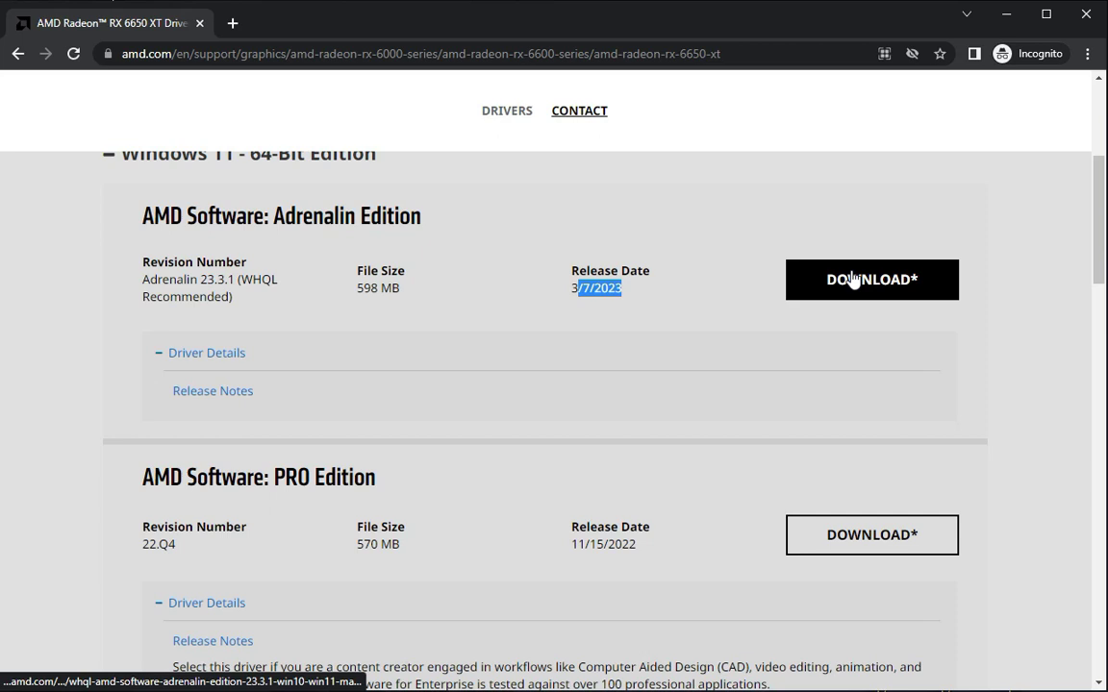